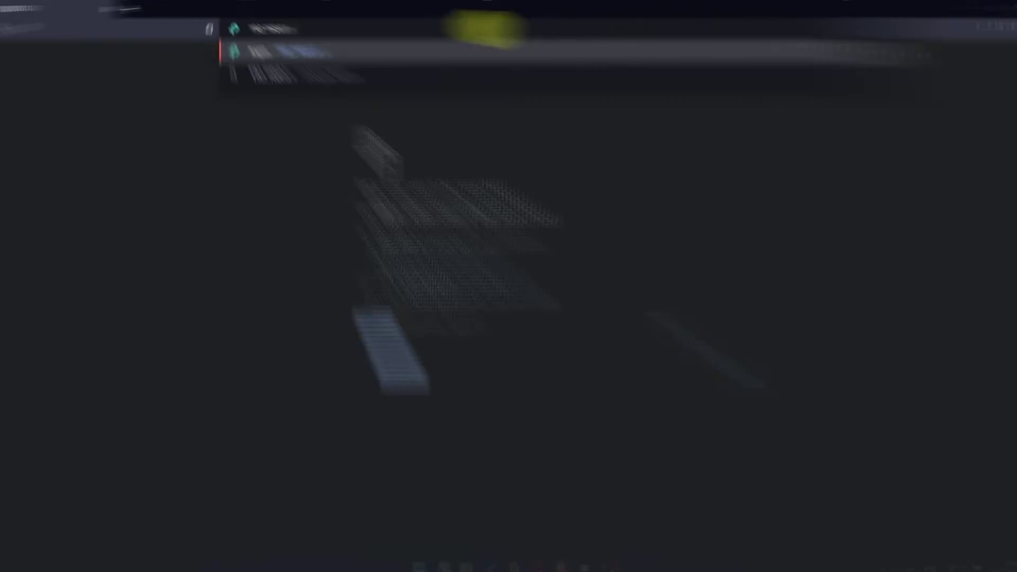
# Load the router admin page at 192.168.0.1.
pyautogui.press('Return')
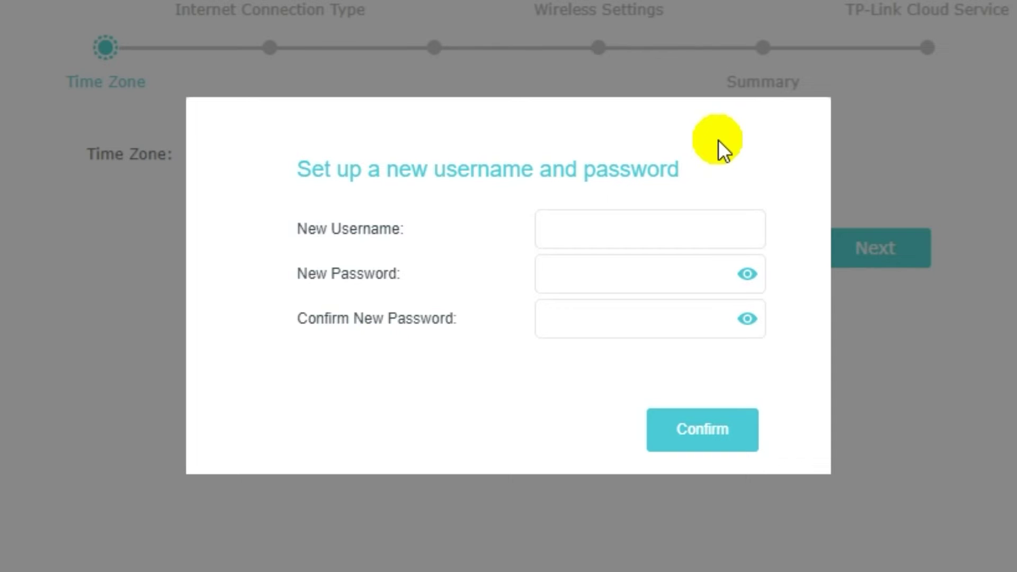
# Create the new admin login by entering a username and a password twice, then confirming.
pyautogui.click(634, 232)
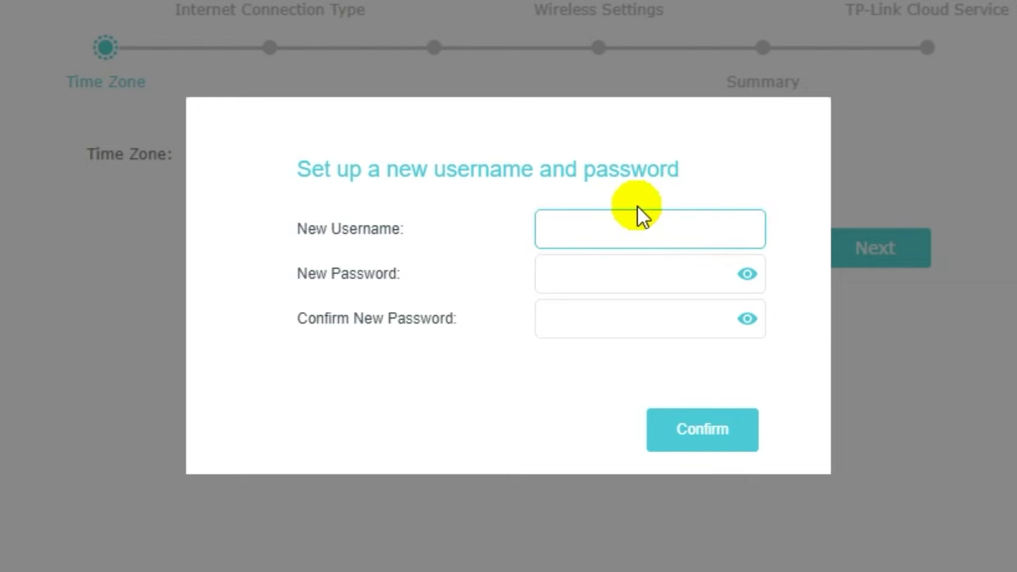
pyautogui.write('name')
pyautogui.click(632, 276)
pyautogui.write('p')
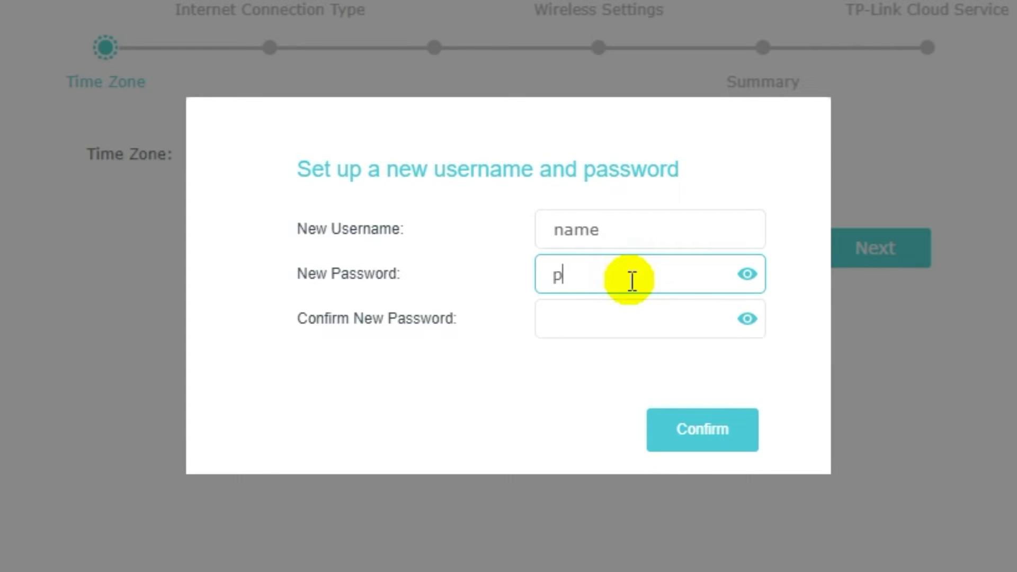
pyautogui.write('assword')
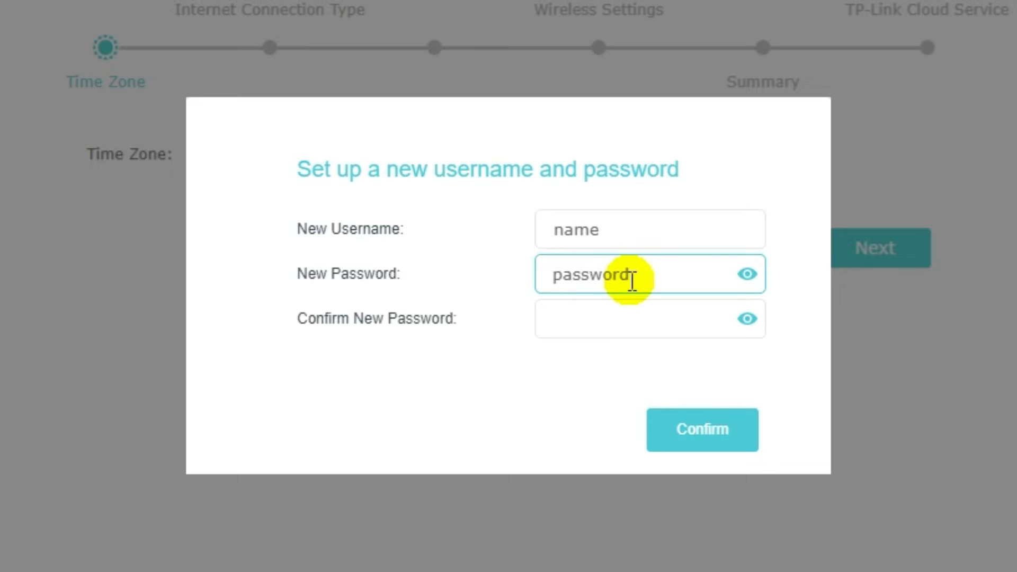
pyautogui.click(624, 314)
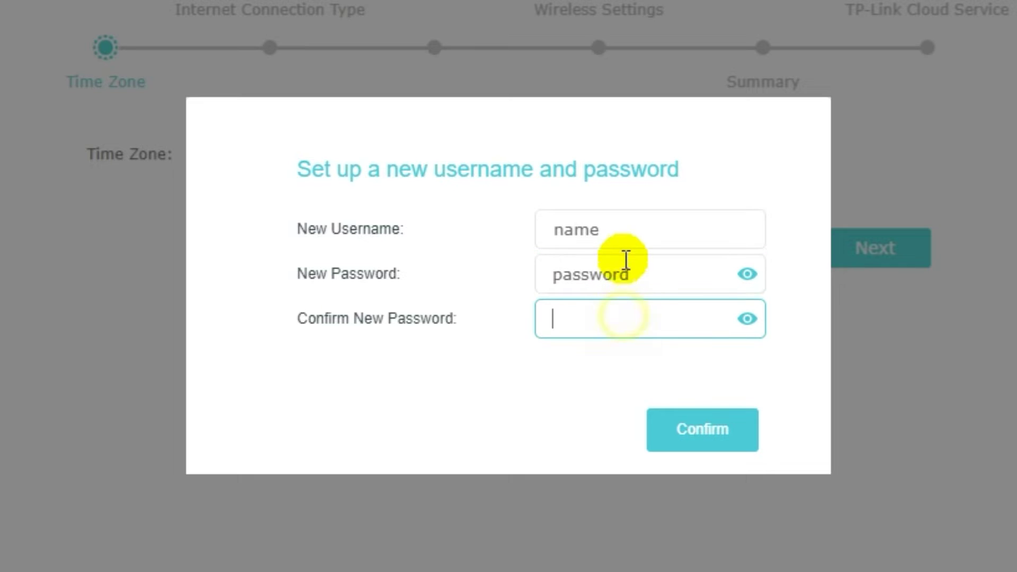
pyautogui.write('pass')
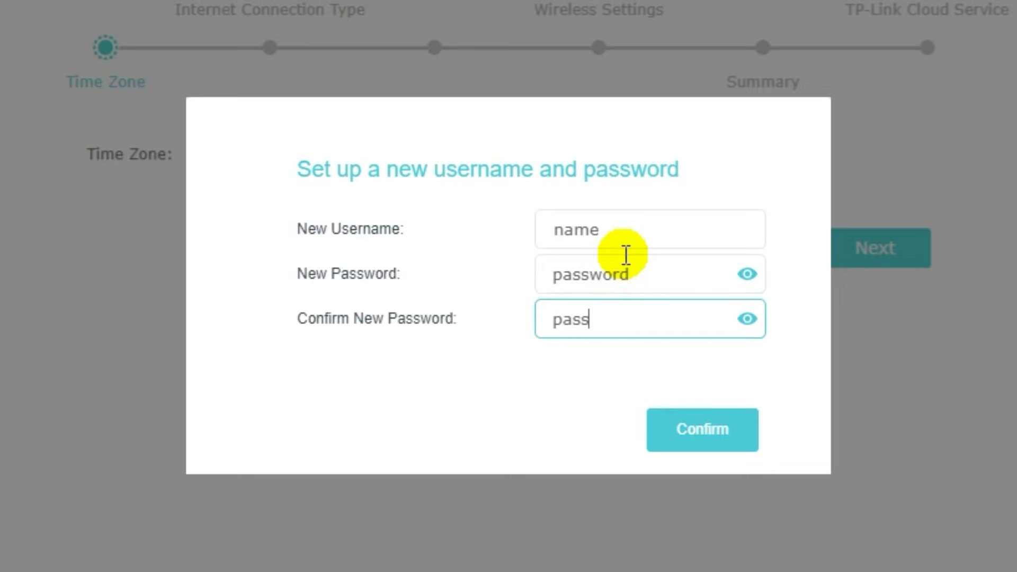
pyautogui.write('word')
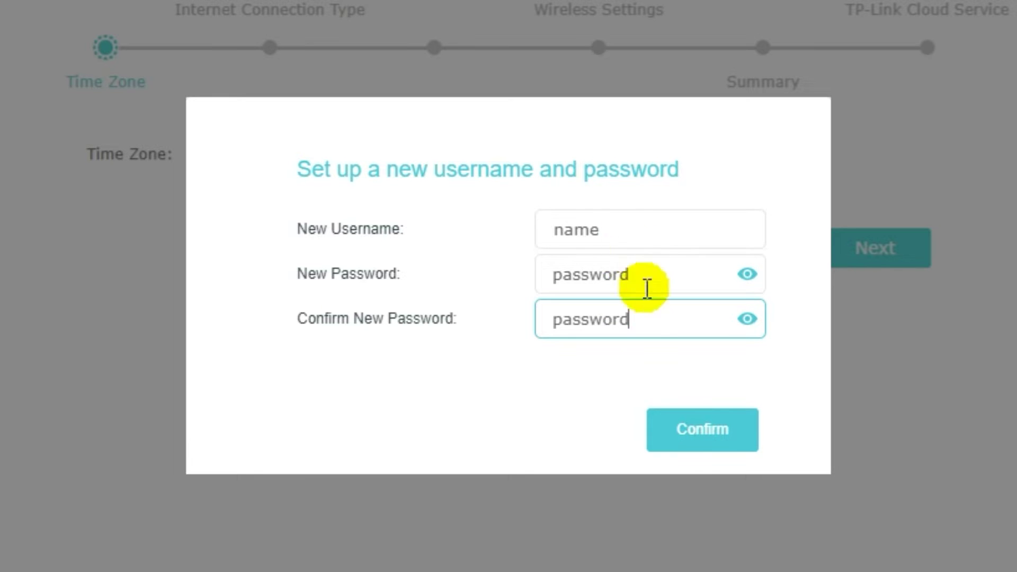
pyautogui.click(703, 443)
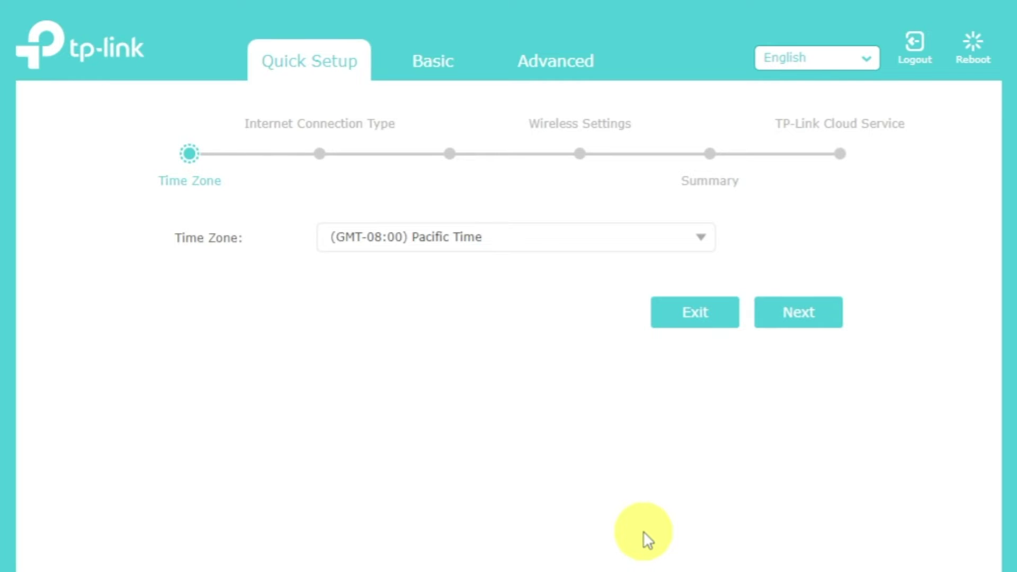
# Keep the time zone at (GMT-08:00) Pacific Time and move to the connection type step.
pyautogui.click(703, 237)
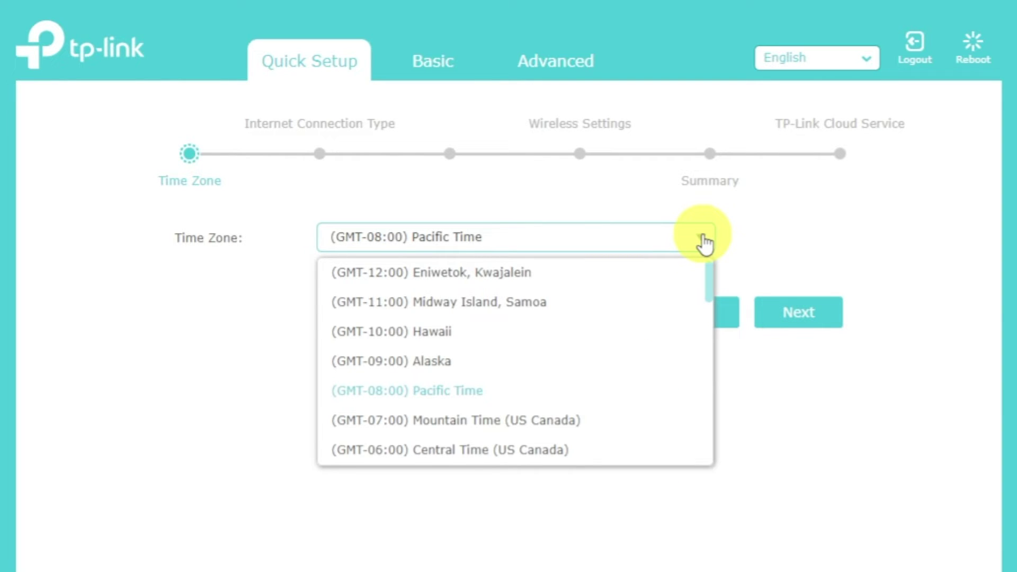
pyautogui.click(703, 239)
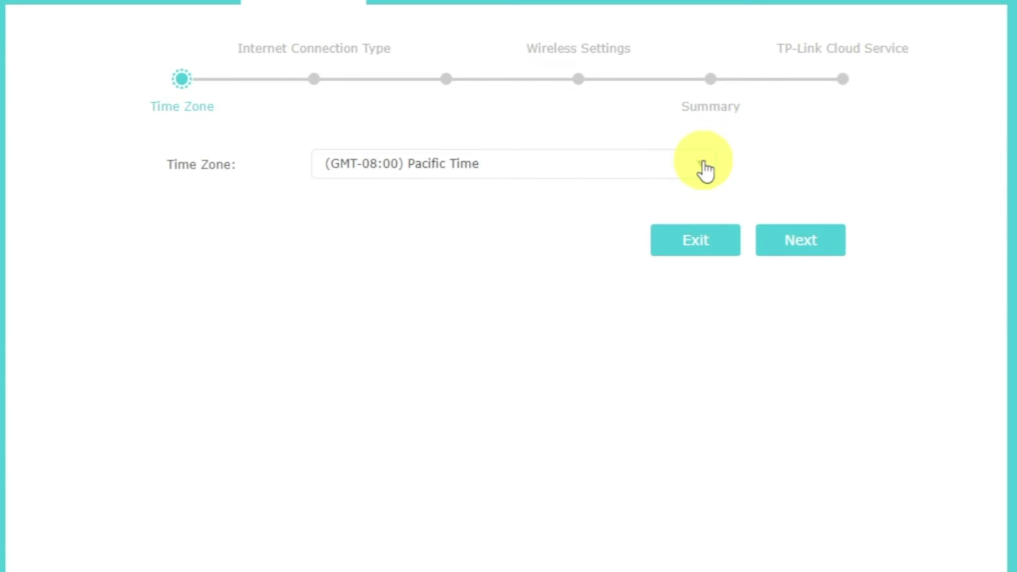
pyautogui.click(814, 239)
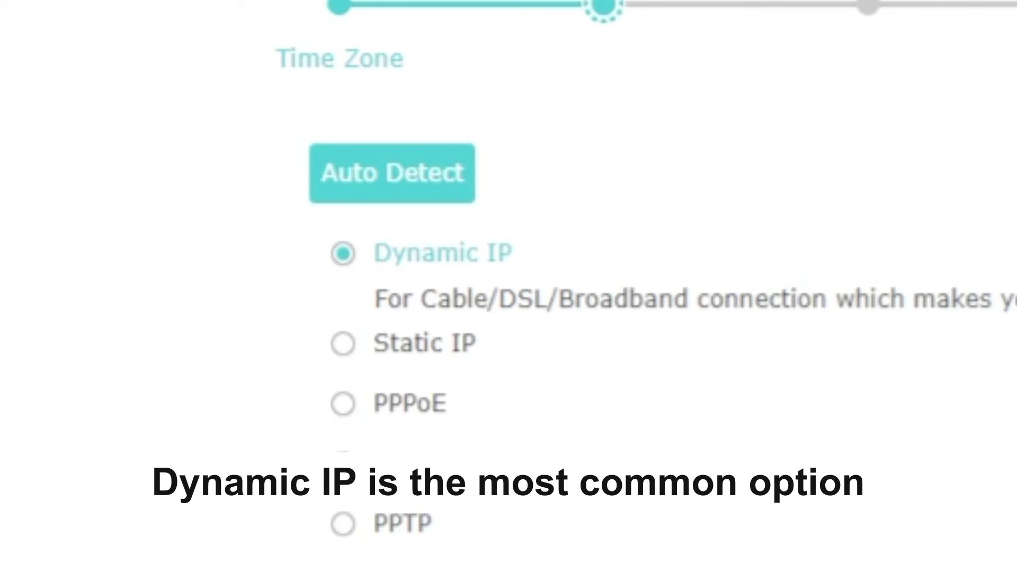
# Auto-detect the connection, accept Dynamic IP, and leave the MAC address uncloned.
pyautogui.click(430, 179)
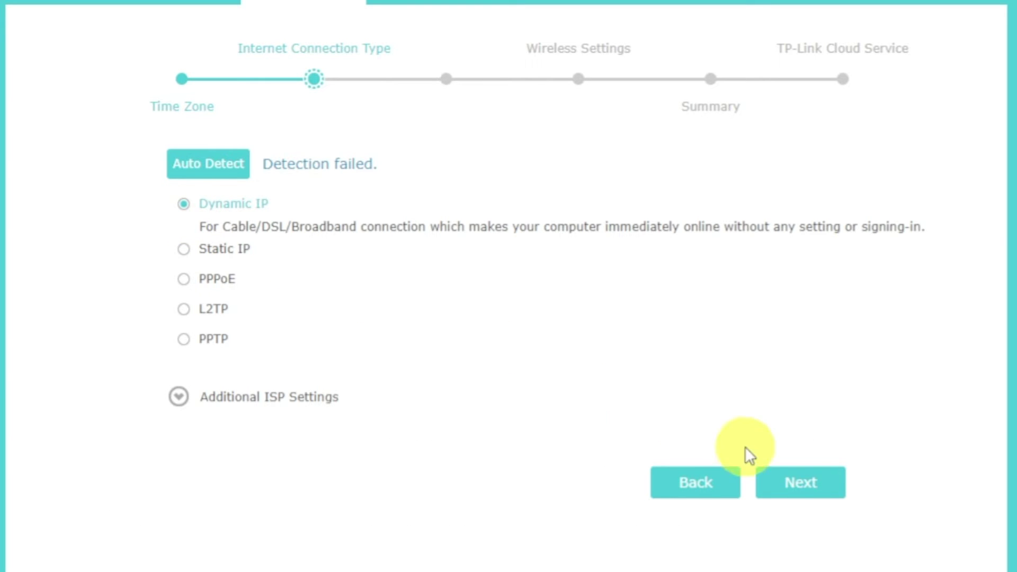
pyautogui.click(801, 483)
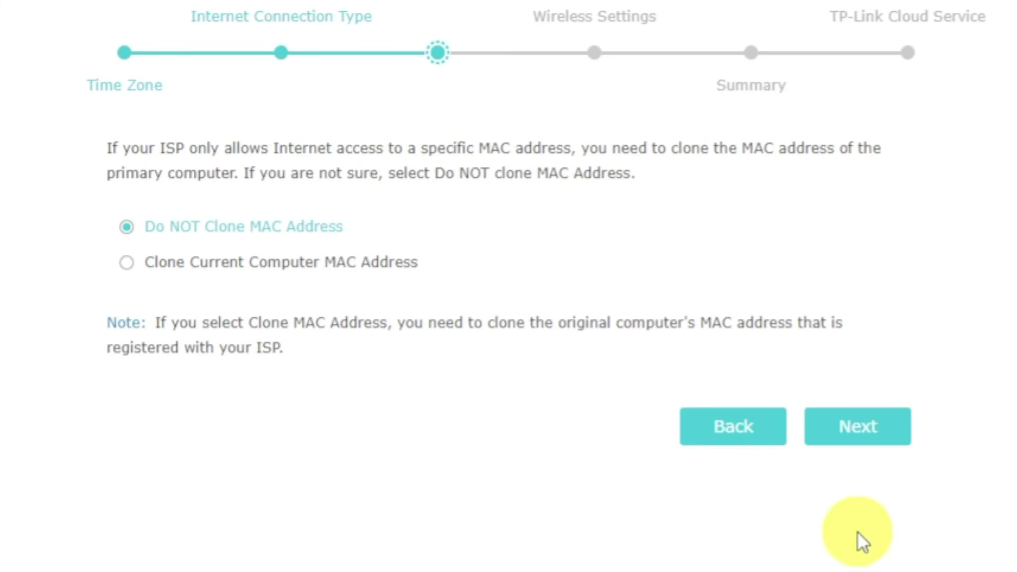
pyautogui.click(854, 440)
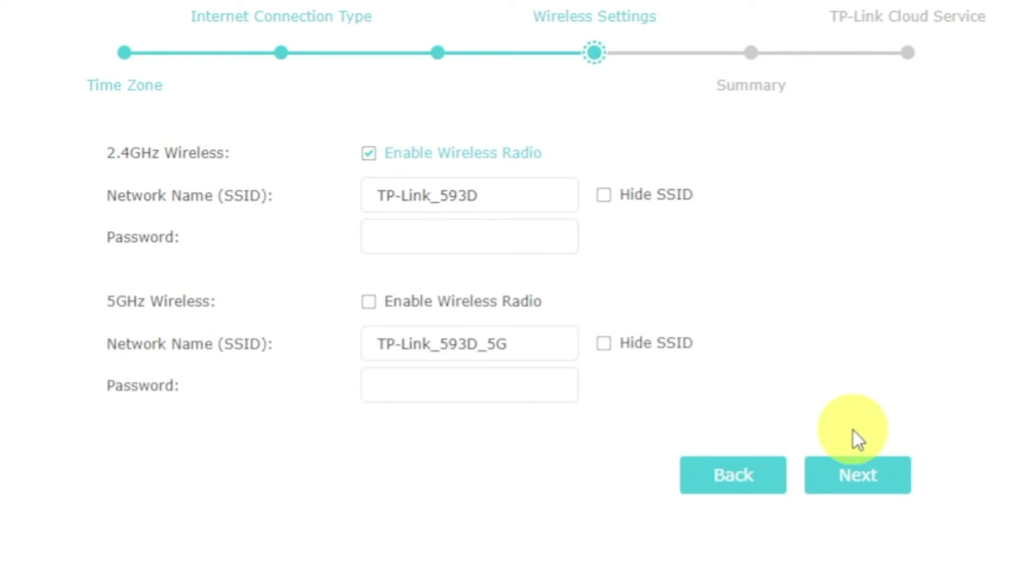
# Enable the 5GHz radio and set the same Wi-Fi password for both 2.4GHz and 5GHz networks.
pyautogui.click(374, 315)
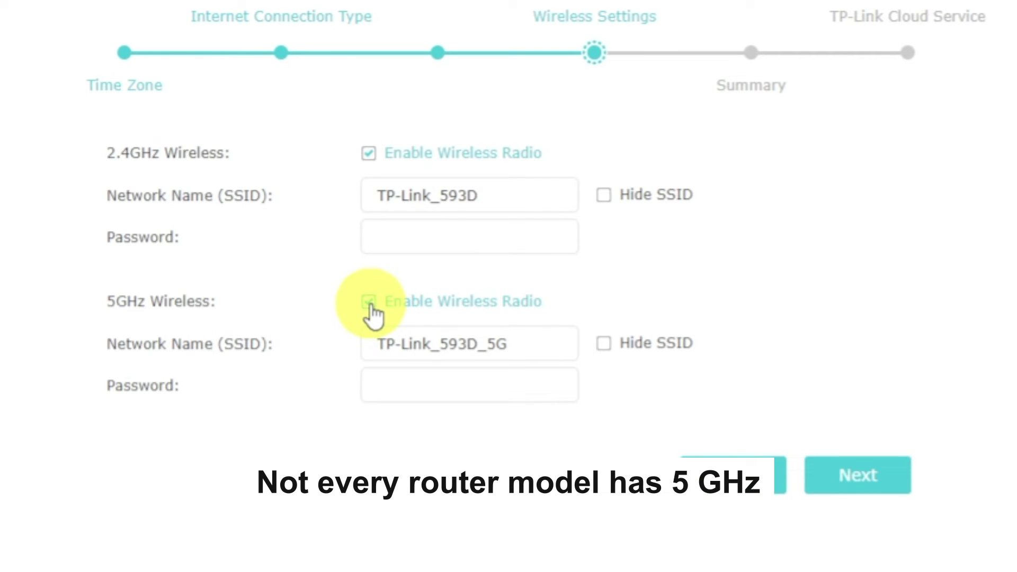
pyautogui.click(544, 191)
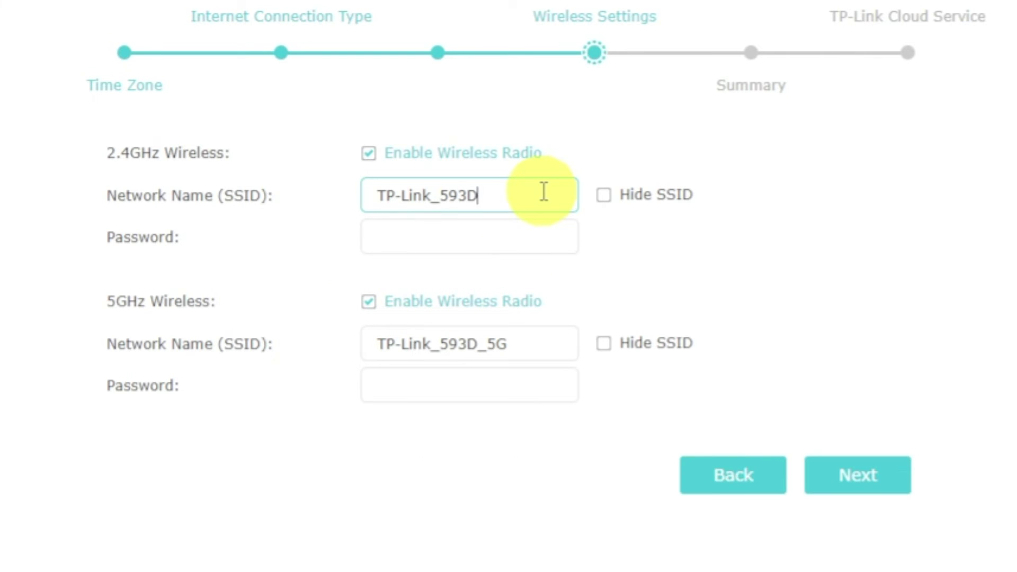
pyautogui.click(544, 237)
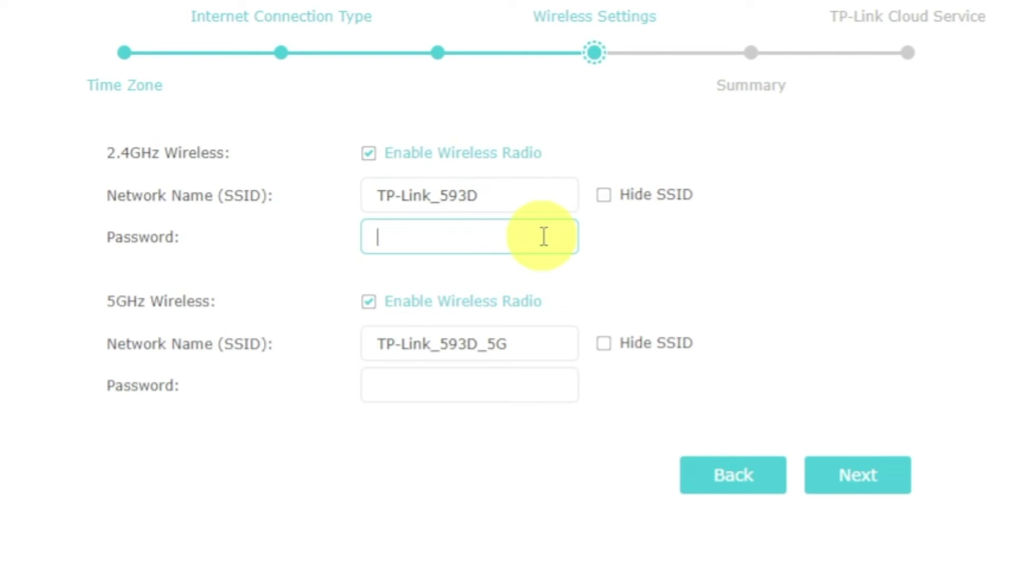
pyautogui.write('12345678')
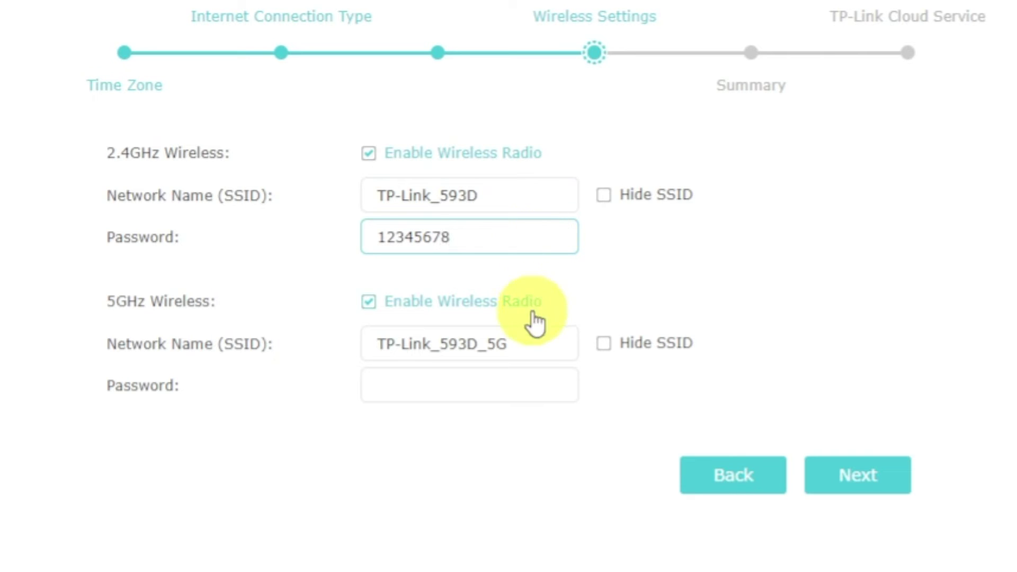
pyautogui.click(536, 385)
pyautogui.write('123')
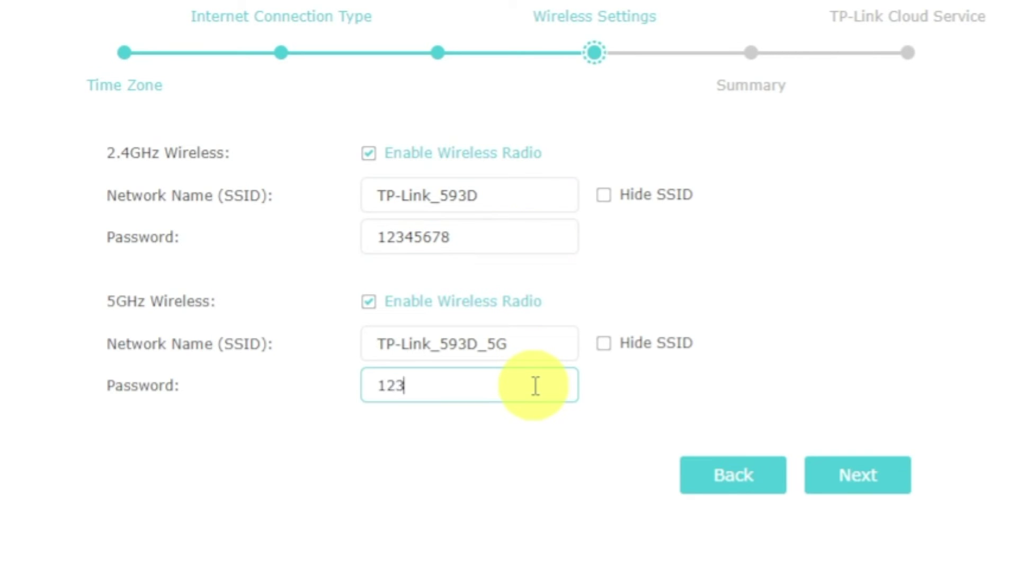
pyautogui.write('45678')
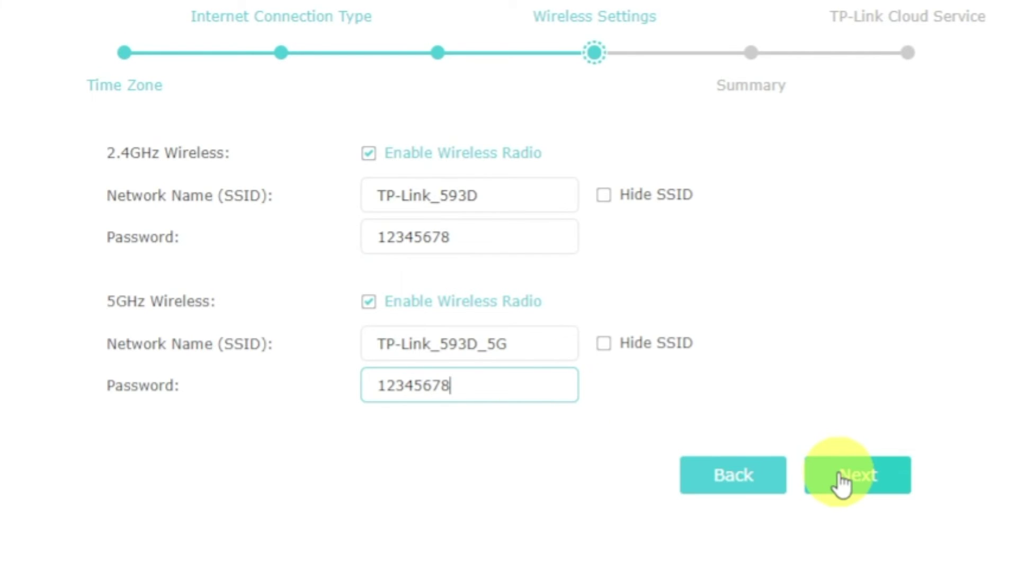
pyautogui.click(816, 473)
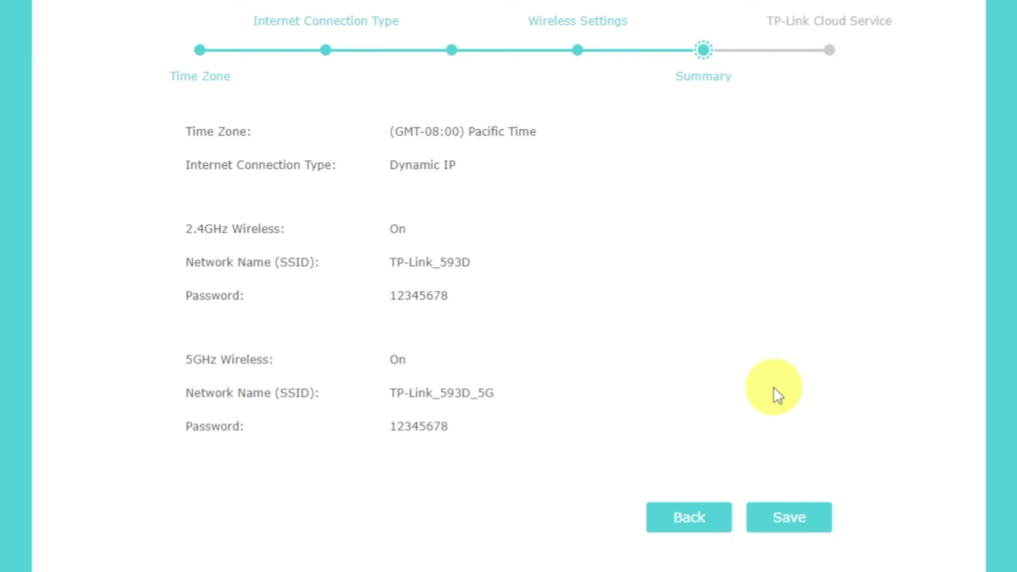
# Save the Quick Setup settings, skip the TP-Link cloud login, and finish the wizard.
pyautogui.click(804, 521)
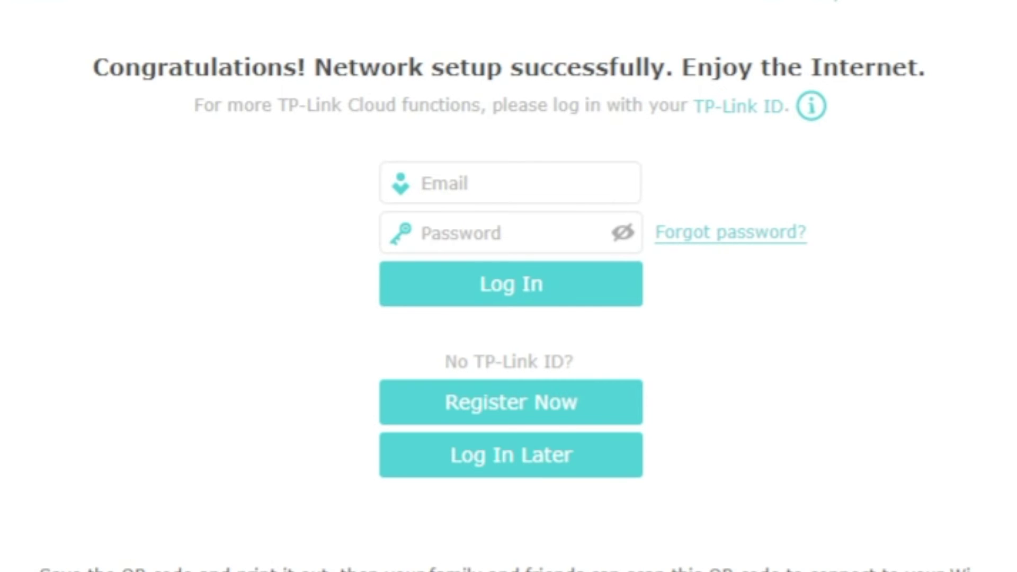
pyautogui.click(586, 456)
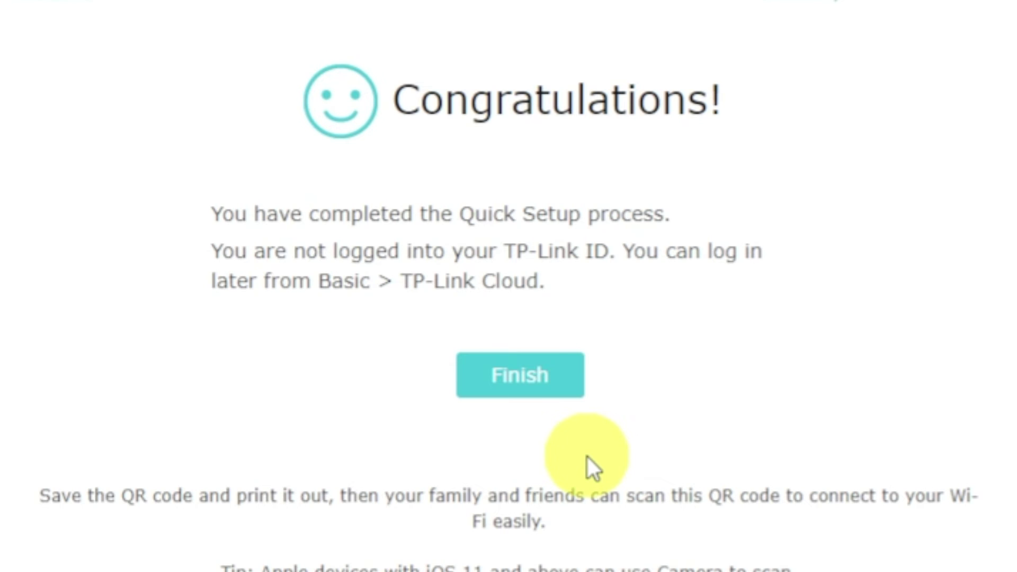
pyautogui.click(514, 382)
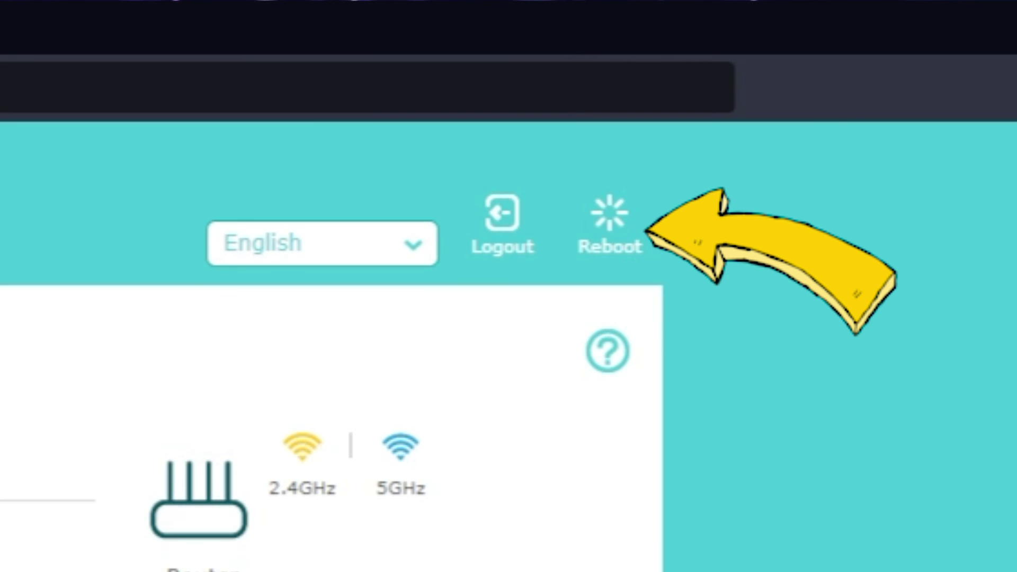
# Reboot the router and confirm the restart.
pyautogui.click(758, 69)
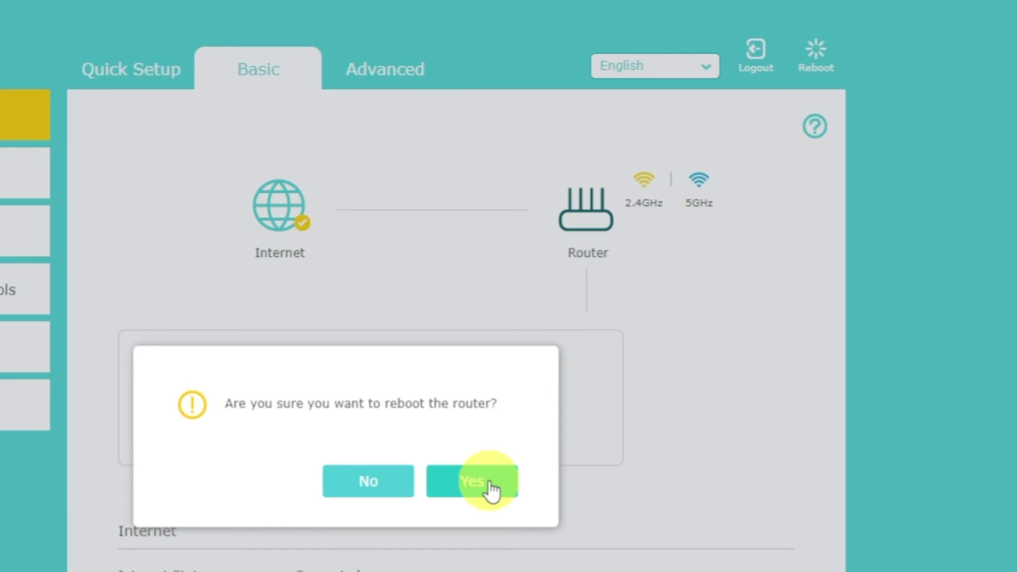
pyautogui.click(488, 483)
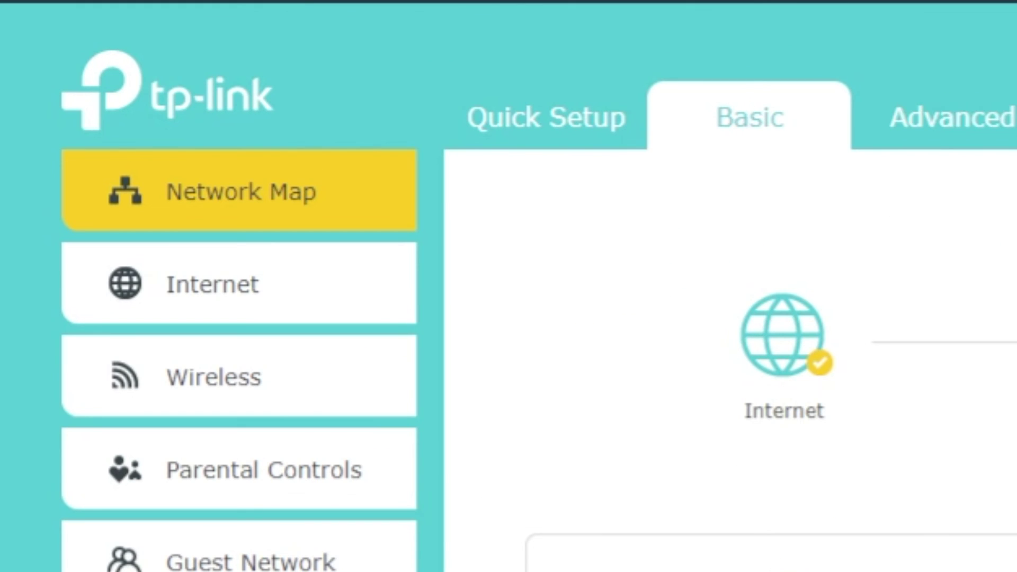
# Set Basic > Internet to Clone Current Computer MAC Address, save, and reboot the router.
pyautogui.click(270, 286)
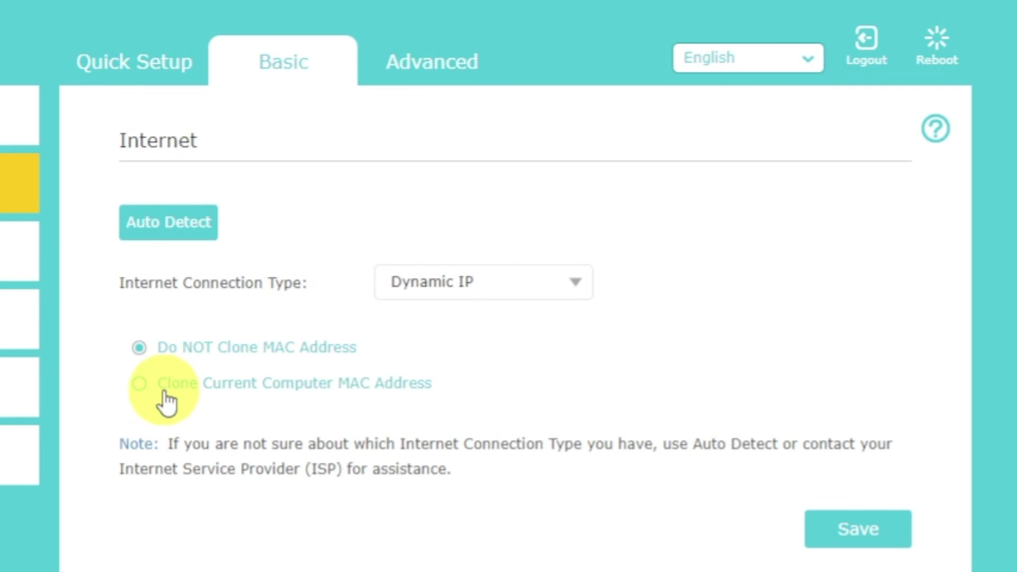
pyautogui.click(167, 402)
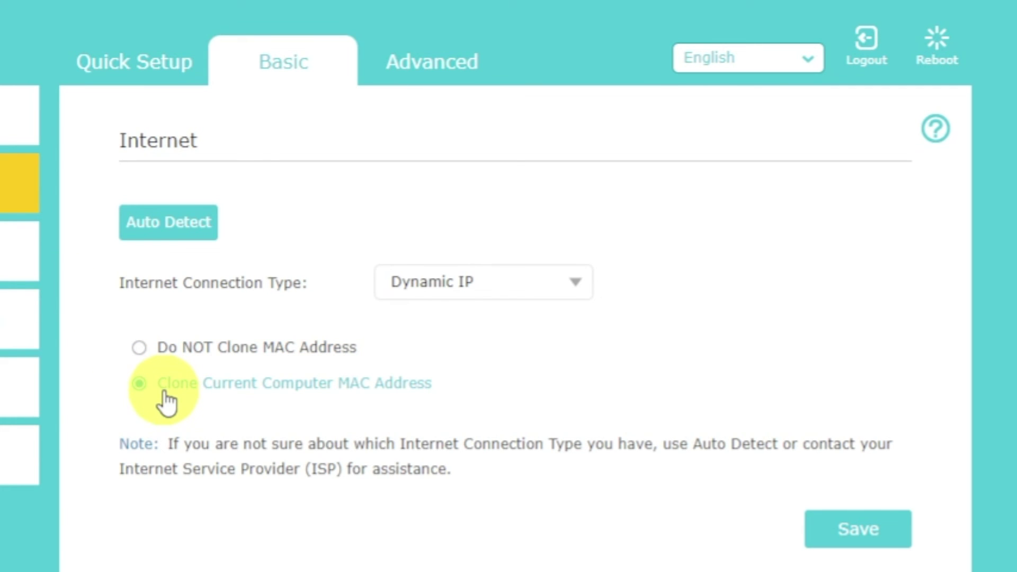
pyautogui.click(847, 534)
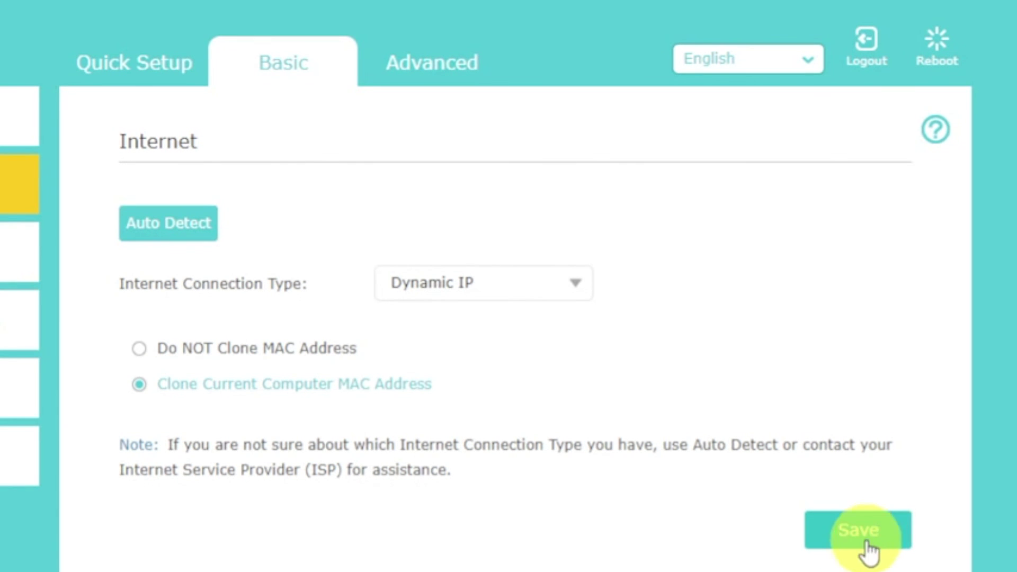
pyautogui.click(935, 45)
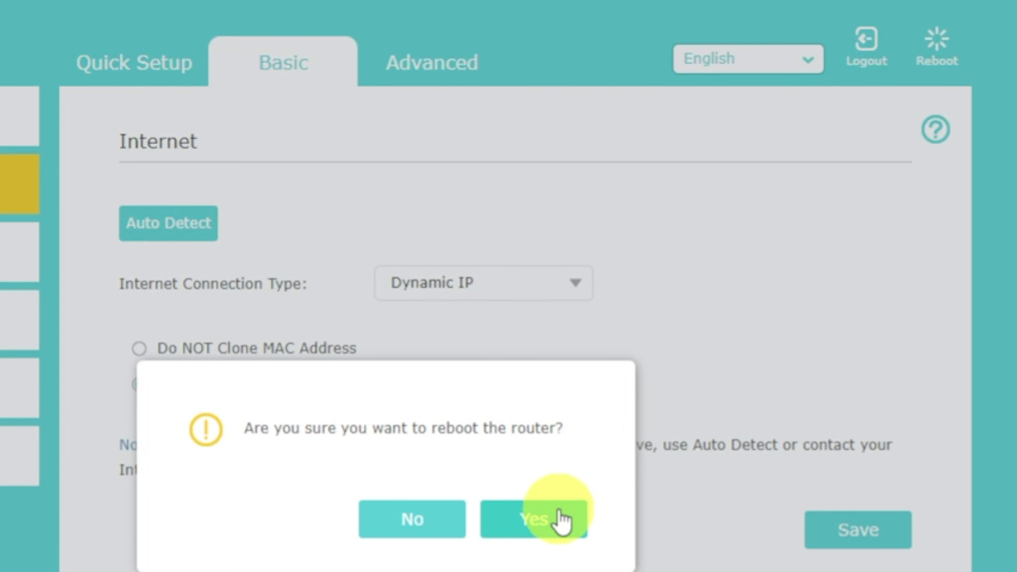
pyautogui.click(562, 522)
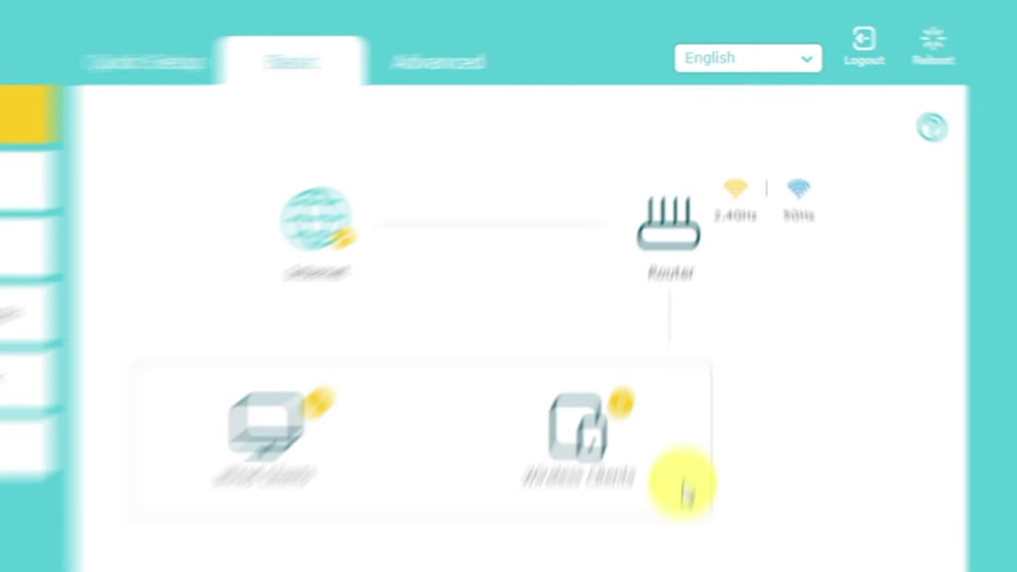